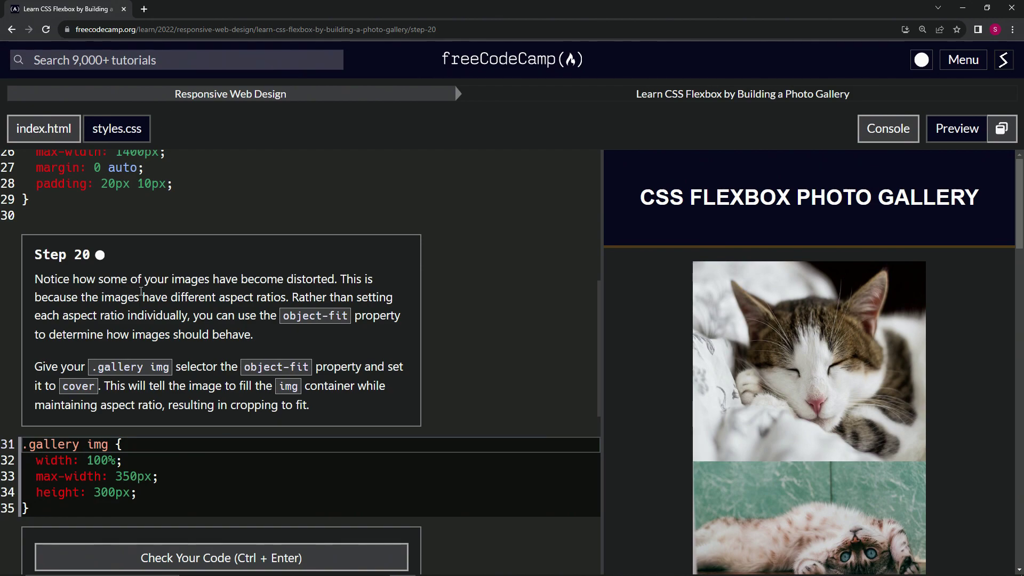
scroll(774, 345, down, 1)
scroll(770, 330, down, 5)
scroll(786, 339, down, 5)
scroll(785, 339, down, 5)
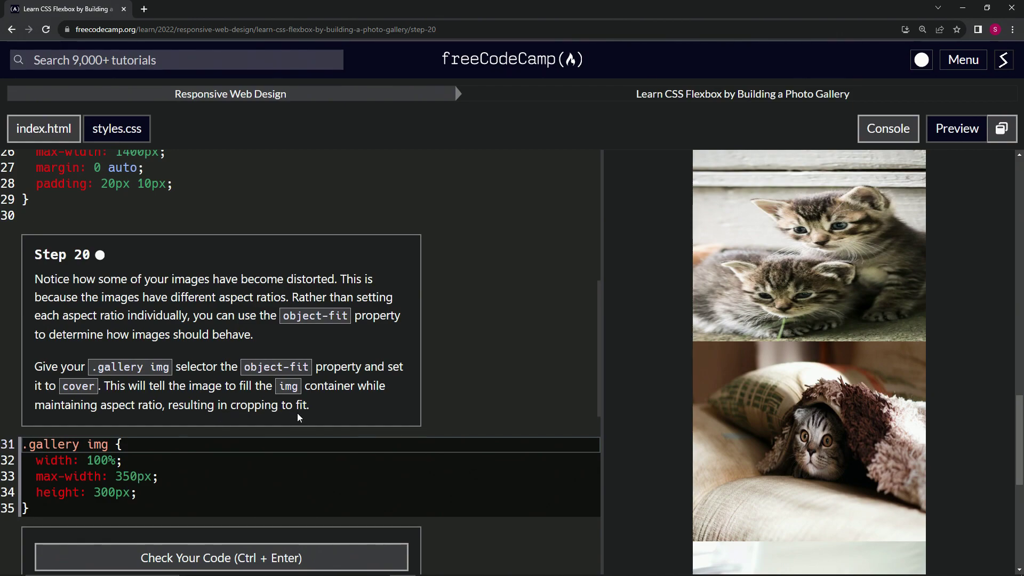
Add a blank line after height: 300px; in the .gallery img rule.
click(173, 491)
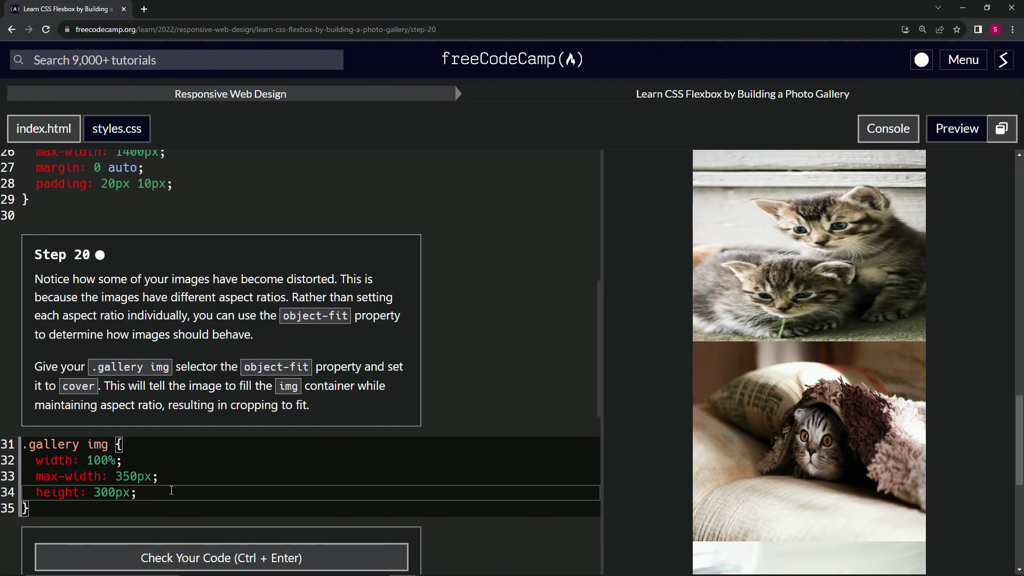
key(Return)
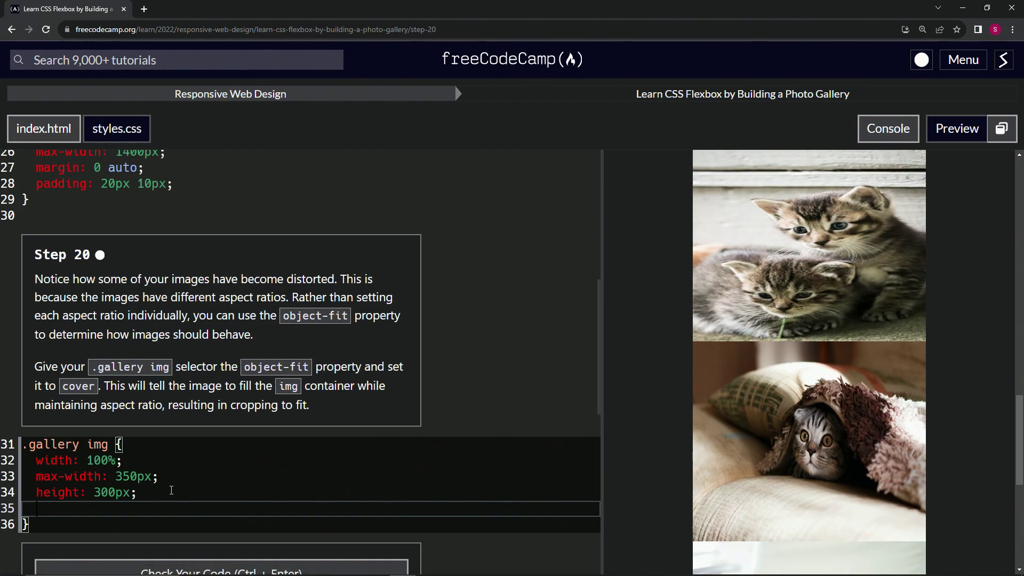
text(object-fit: cover;)
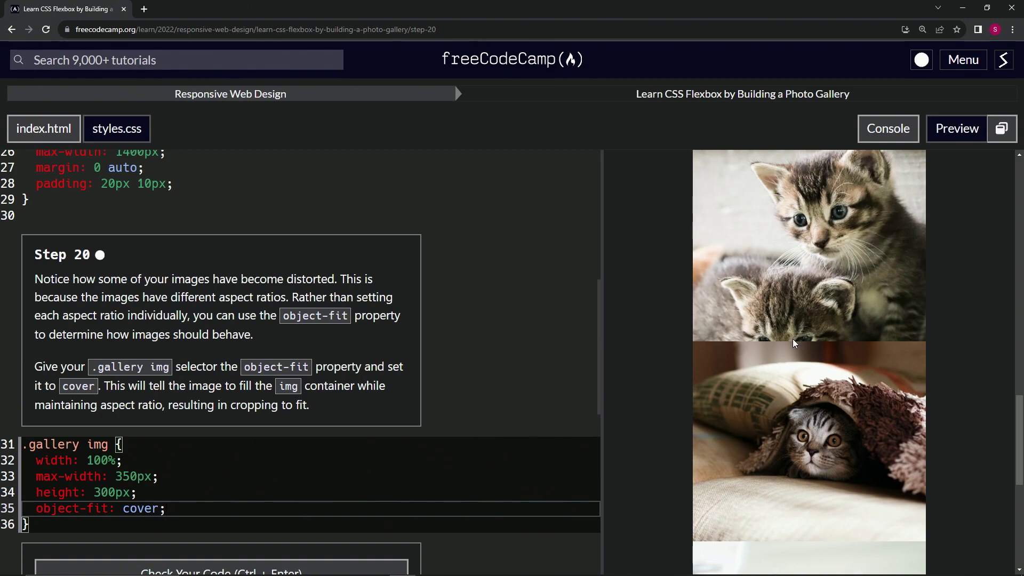
scroll(812, 338, down, 1)
scroll(811, 336, down, 2)
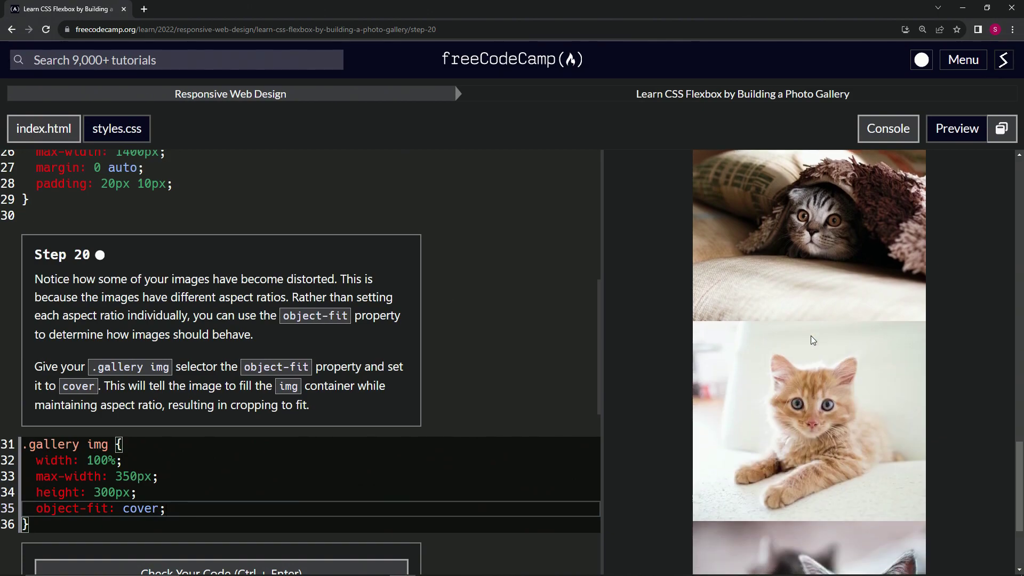
scroll(811, 336, down, 2)
scroll(787, 465, up, 3)
scroll(781, 464, up, 2)
scroll(780, 464, up, 3)
scroll(780, 463, up, 4)
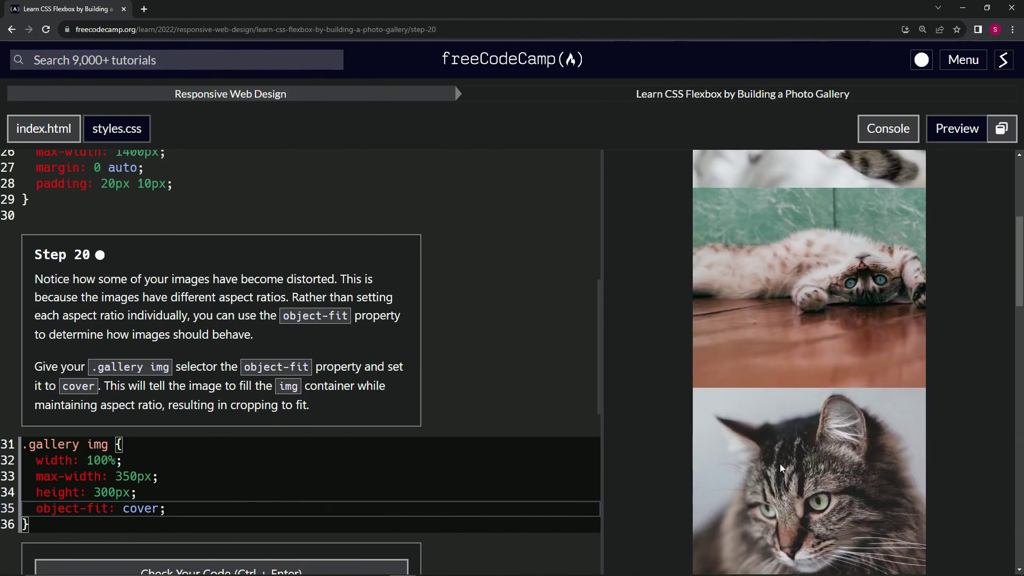
scroll(780, 464, up, 1)
scroll(780, 464, up, 3)
scroll(779, 464, down, 5)
scroll(780, 463, down, 5)
scroll(781, 464, down, 3)
scroll(780, 465, up, 3)
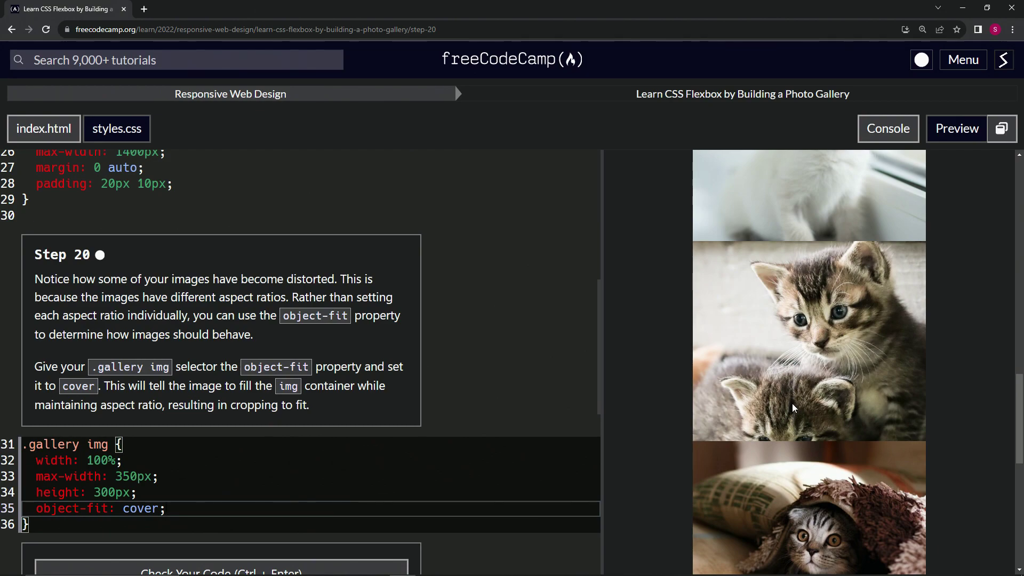
scroll(320, 361, down, 2)
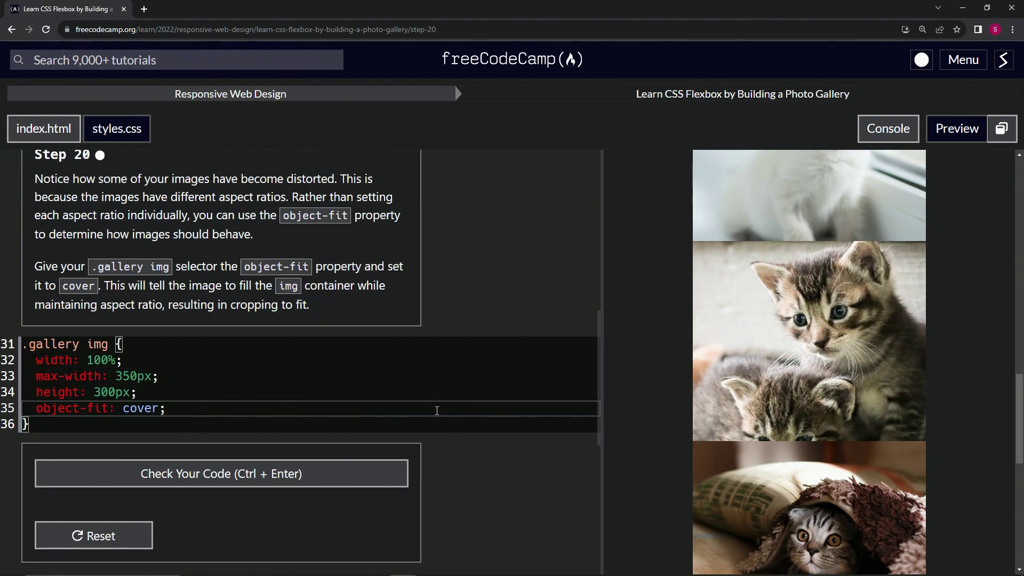
Check and submit the Step 20 object-fit solution to open Step 21.
click(233, 473)
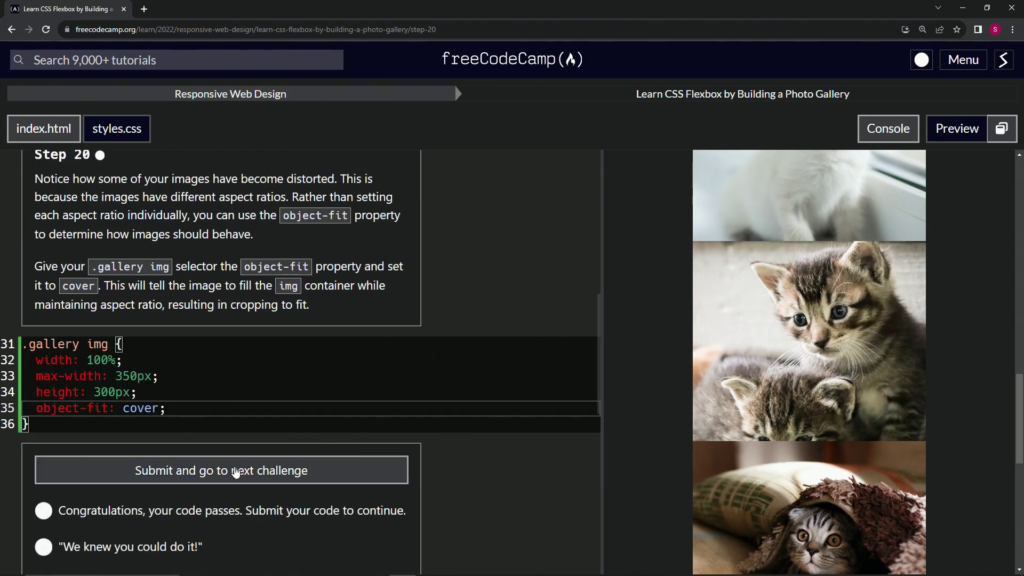
click(228, 471)
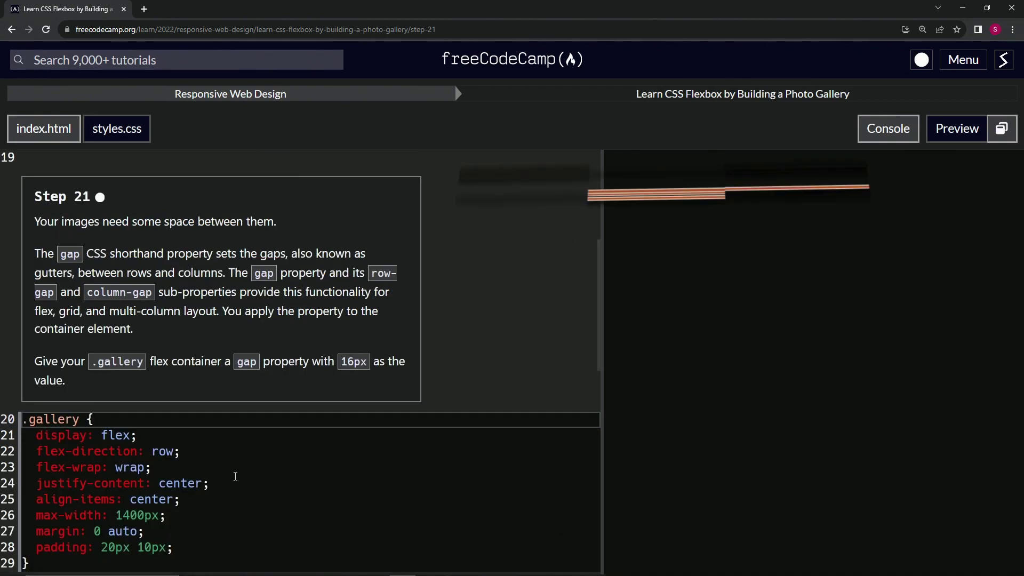